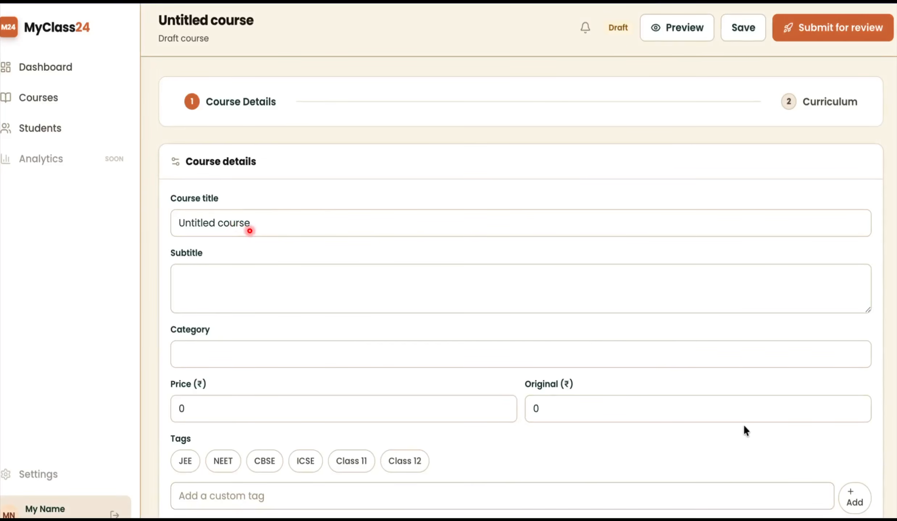
- Look through the Course Details form, from title and pricing to level, thumbnail, learning outcomes, course details and FAQs
scroll(250, 231, down, 3)
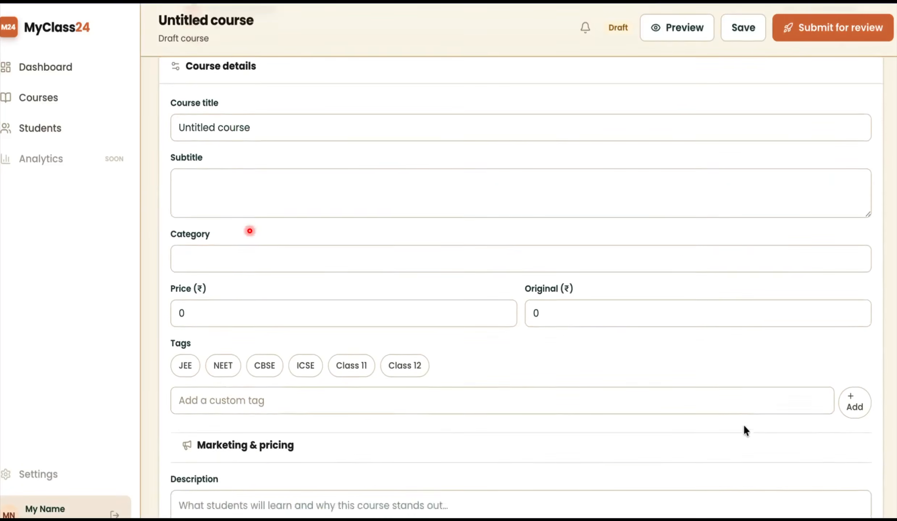
scroll(250, 231, down, 8)
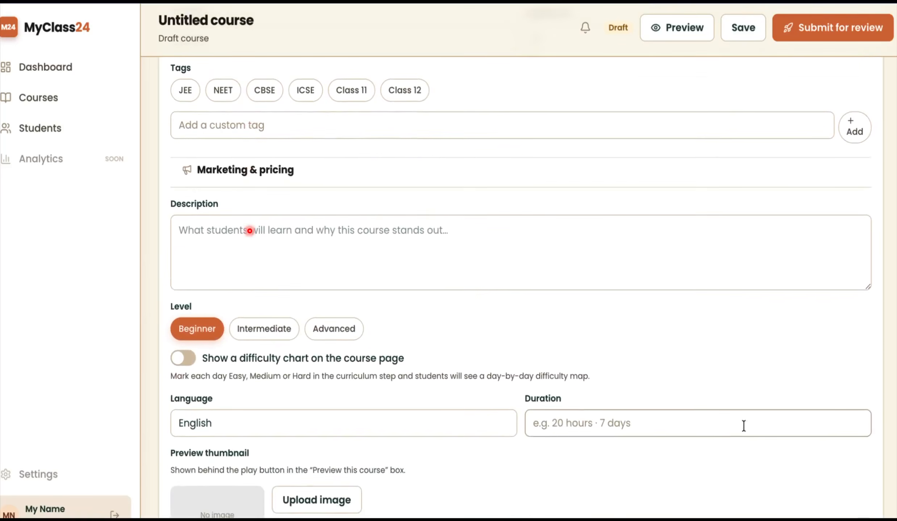
scroll(249, 231, down, 4)
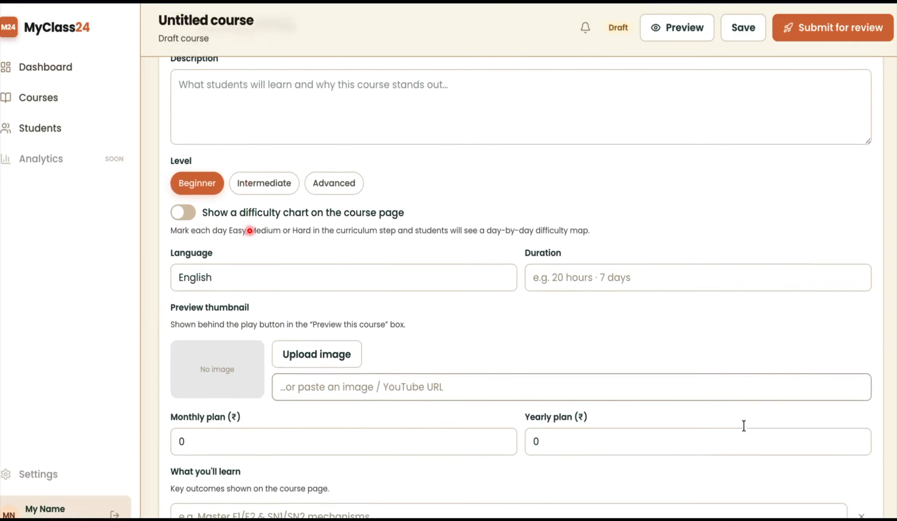
scroll(744, 426, down, 3)
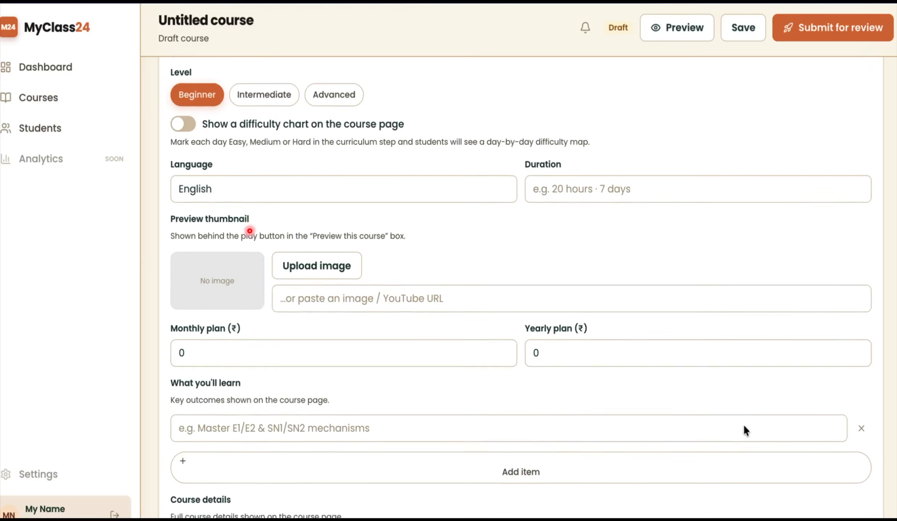
scroll(744, 427, down, 2)
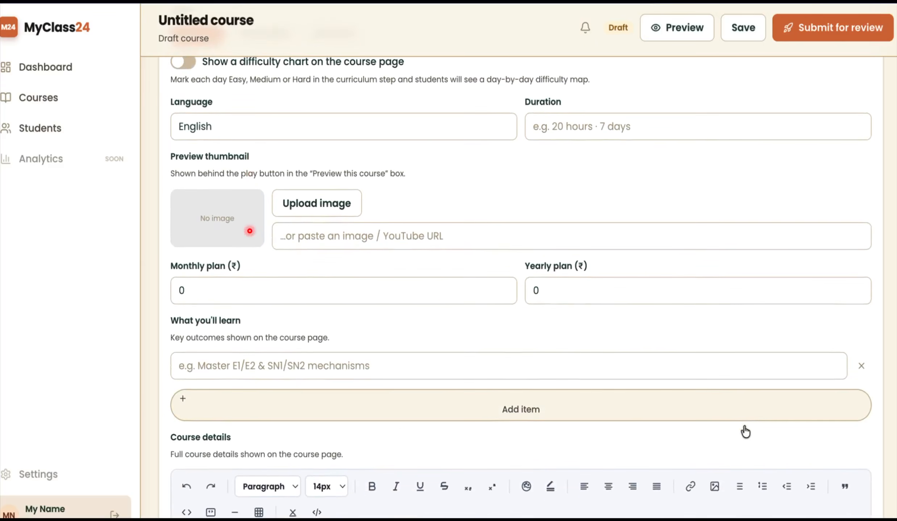
scroll(745, 431, down, 1)
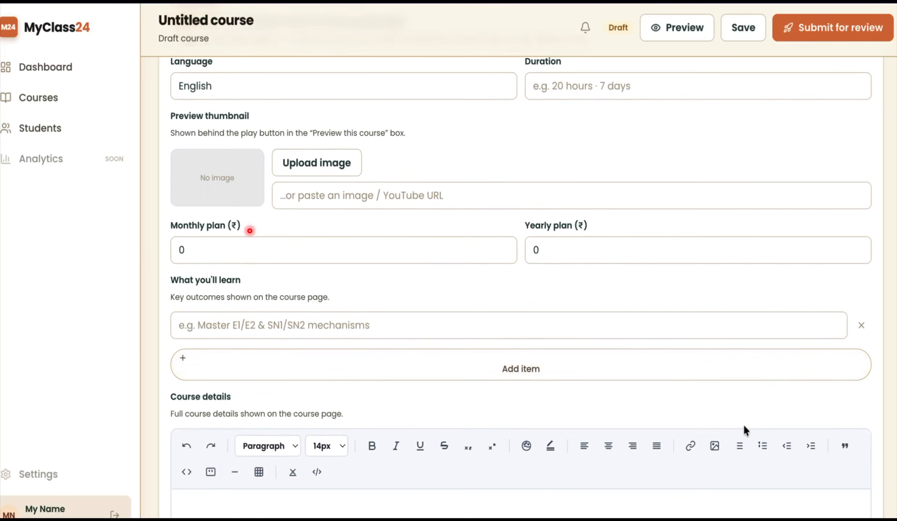
scroll(744, 426, down, 1)
scroll(744, 427, down, 2)
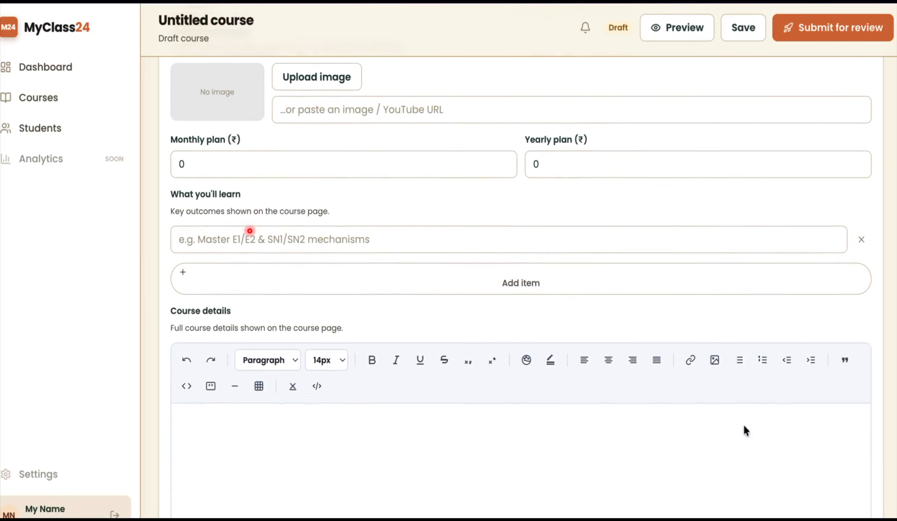
scroll(743, 424, down, 3)
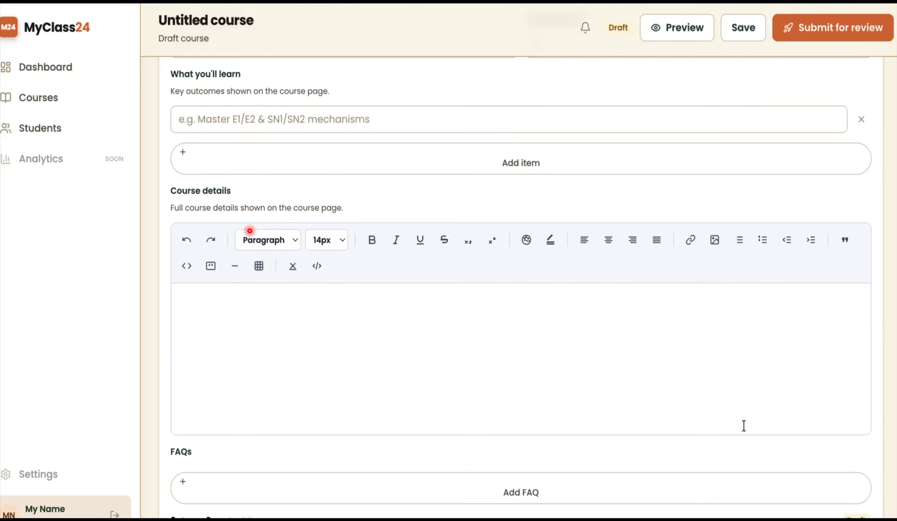
scroll(743, 426, down, 2)
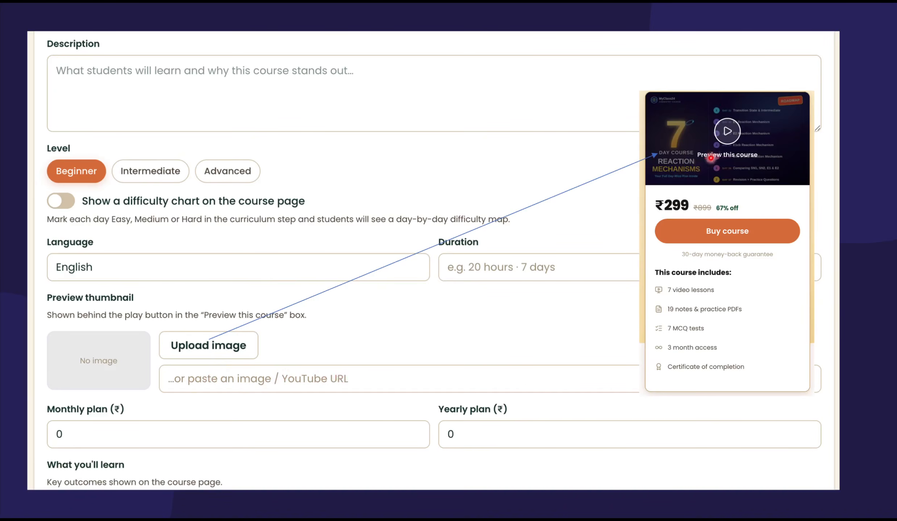
key(Right)
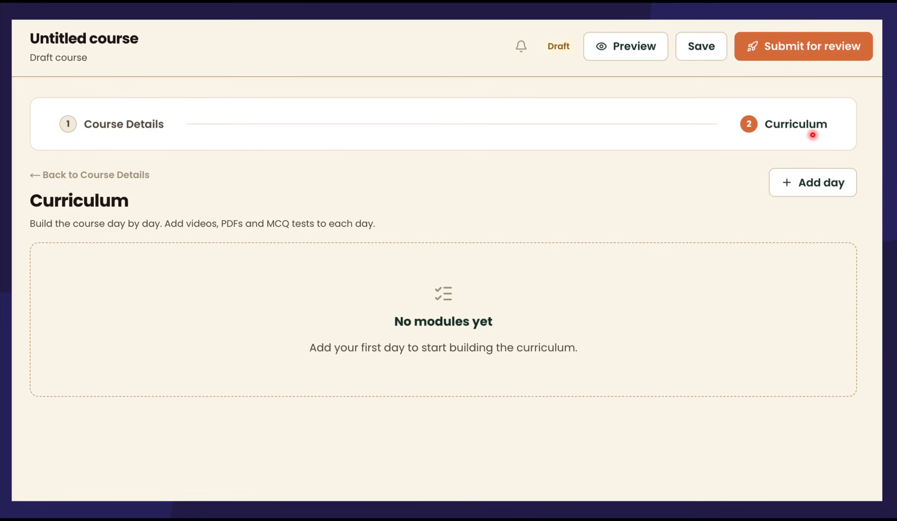
key(Right)
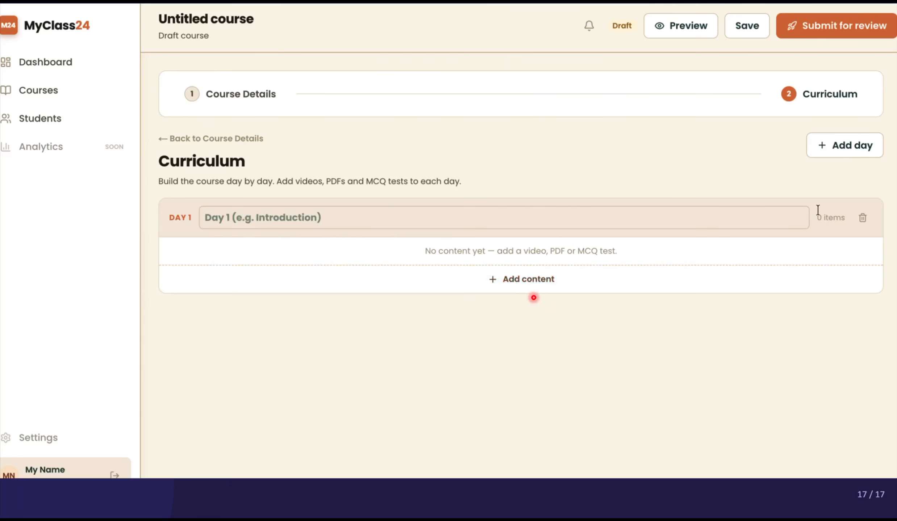
- Delete the existing Day 1 from the curriculum and add a new empty day
click(863, 219)
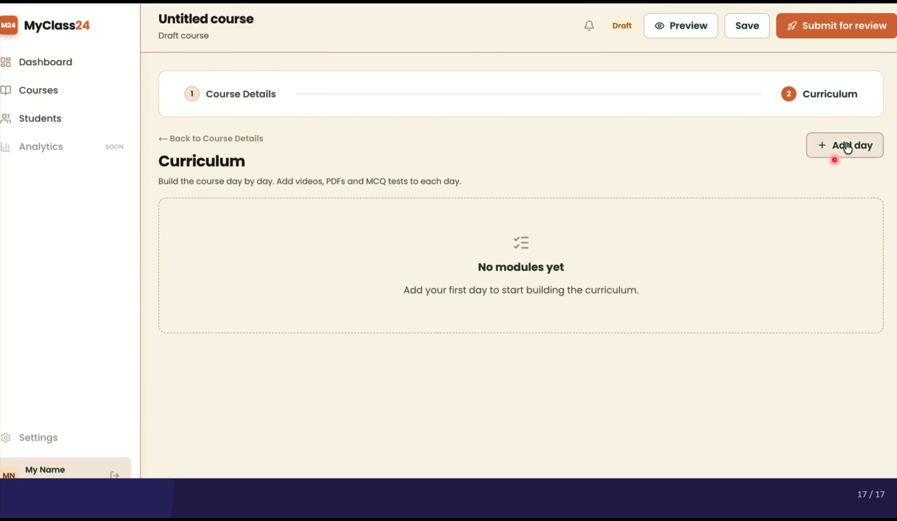
click(846, 146)
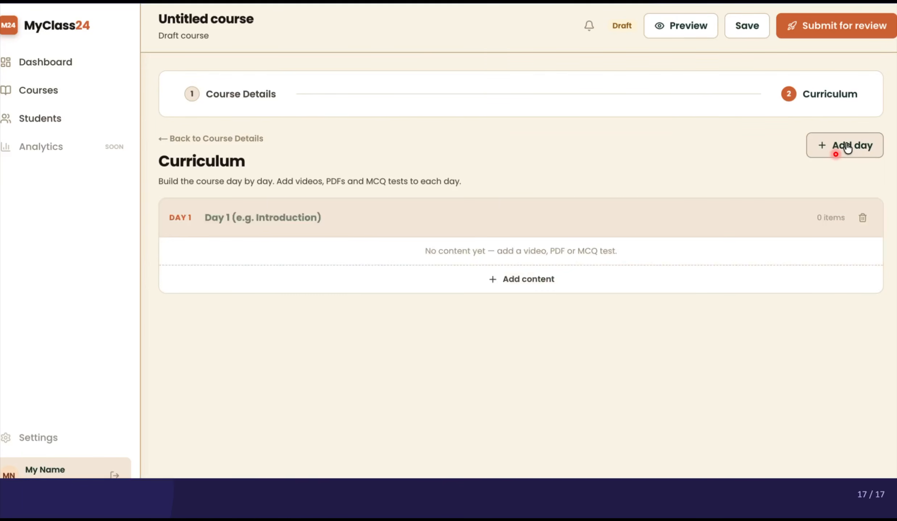
- Start a PDF / Notes content item for Day 1 and title it "Day-1 Lecture-1 Topic Name-XX"
click(510, 284)
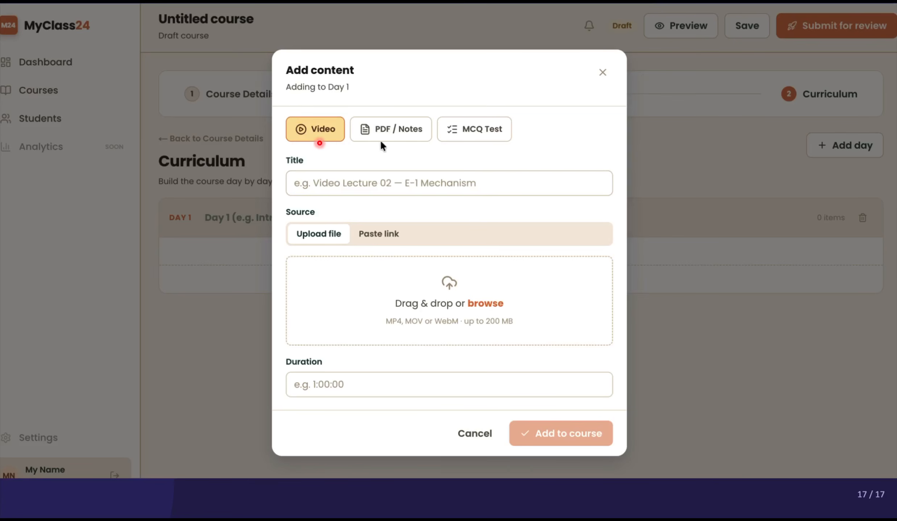
click(375, 234)
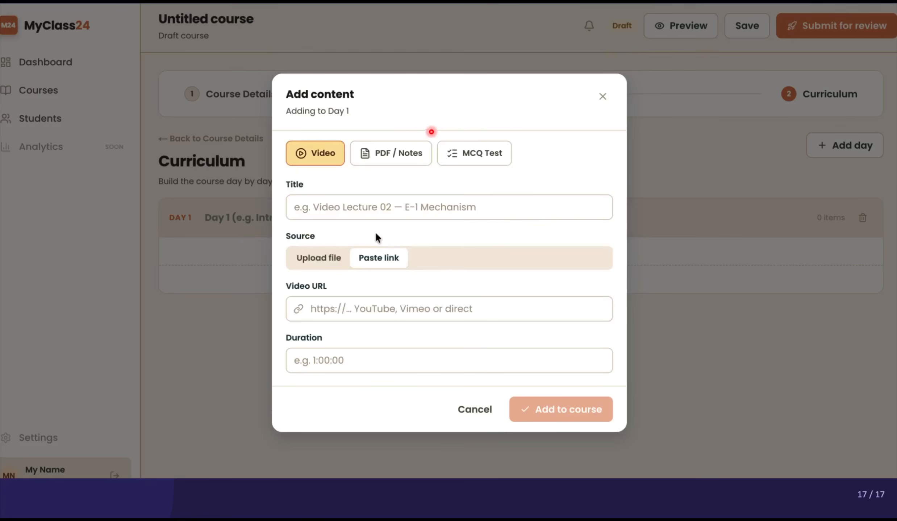
click(384, 156)
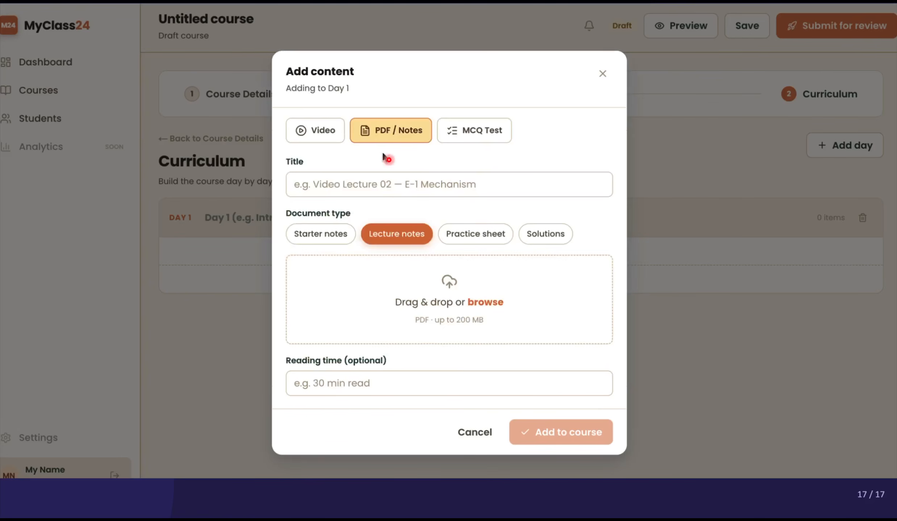
click(384, 184)
click(367, 217)
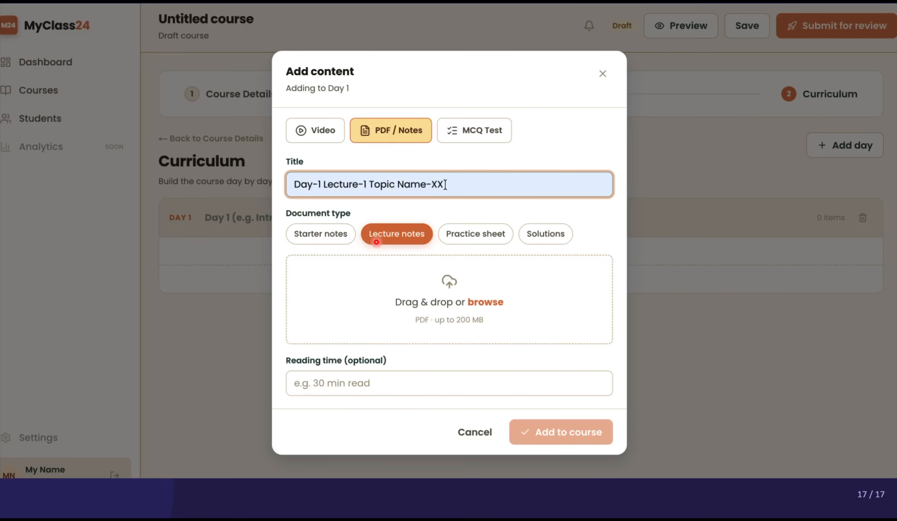
- Attach DAY-6 MCQ.pdf, set the reading time to "30 Min" and add the item to the course
click(446, 284)
double_click(235, 179)
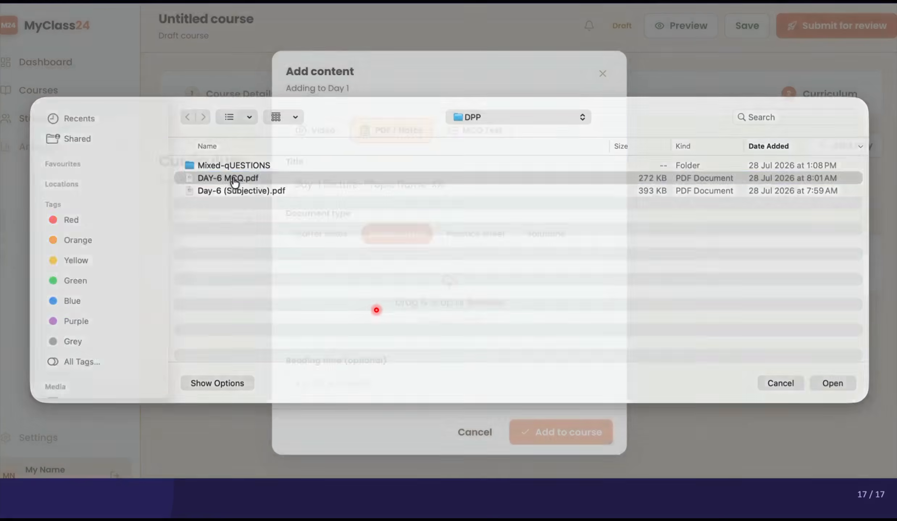
click(356, 372)
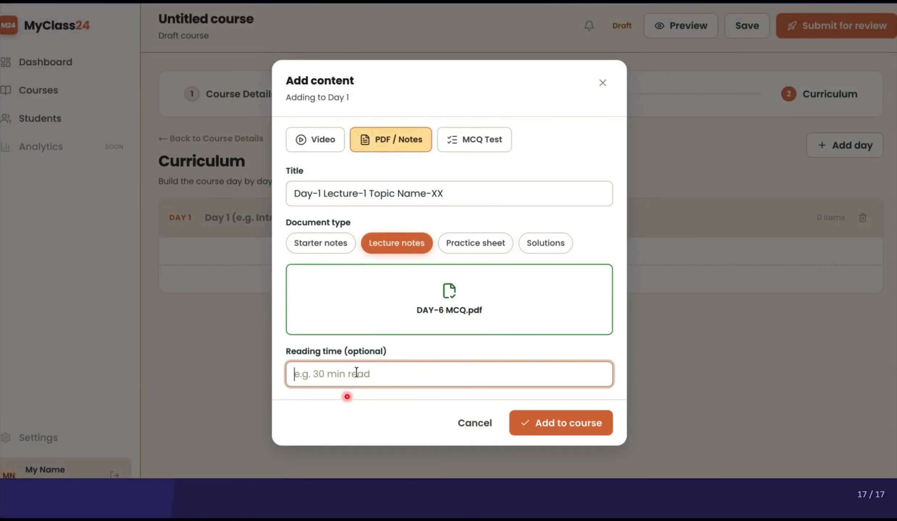
text(30 Min)
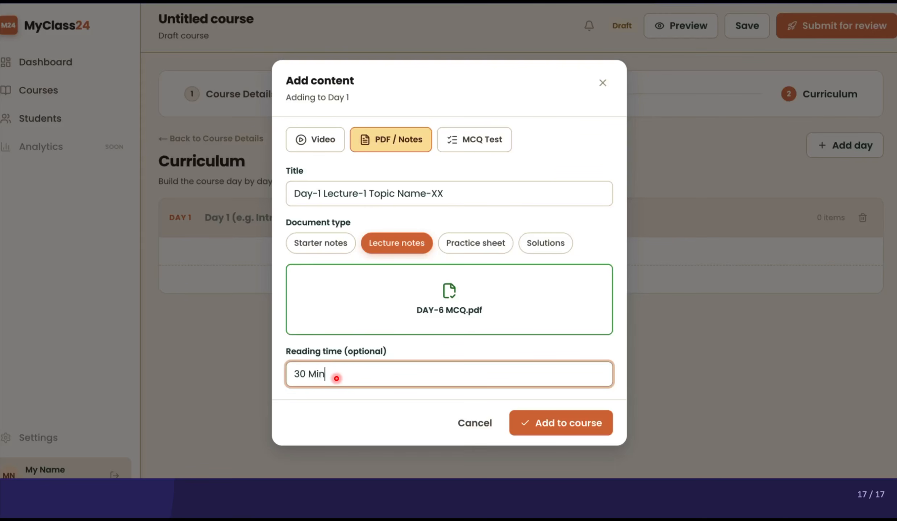
click(562, 420)
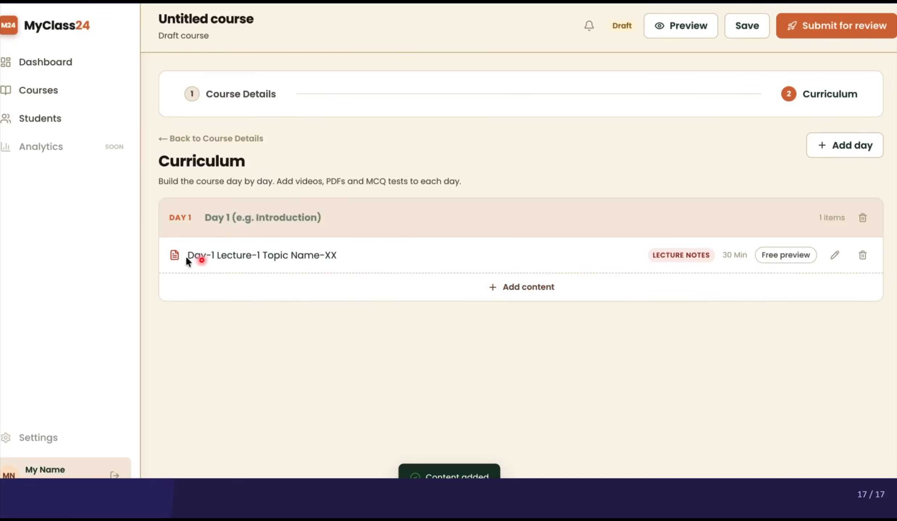
- Retitle the Day 1 lecture notes item "Day-1 Task-1 Theory(Notes) Topic Name-XX" and save the changes
drag(187, 255, 357, 256)
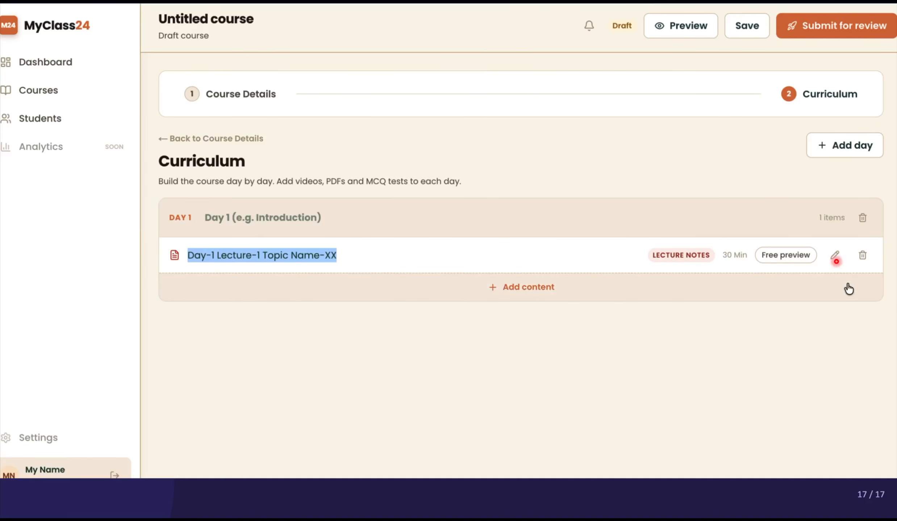
click(835, 256)
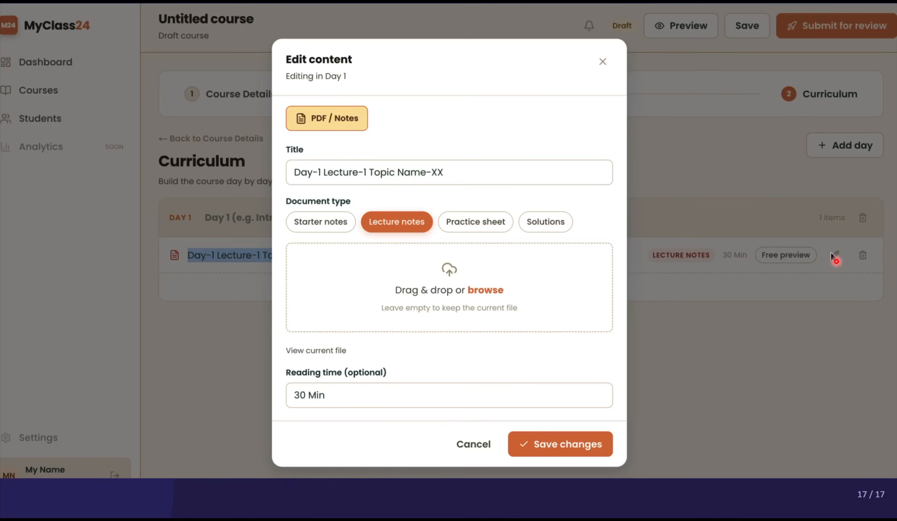
click(326, 172)
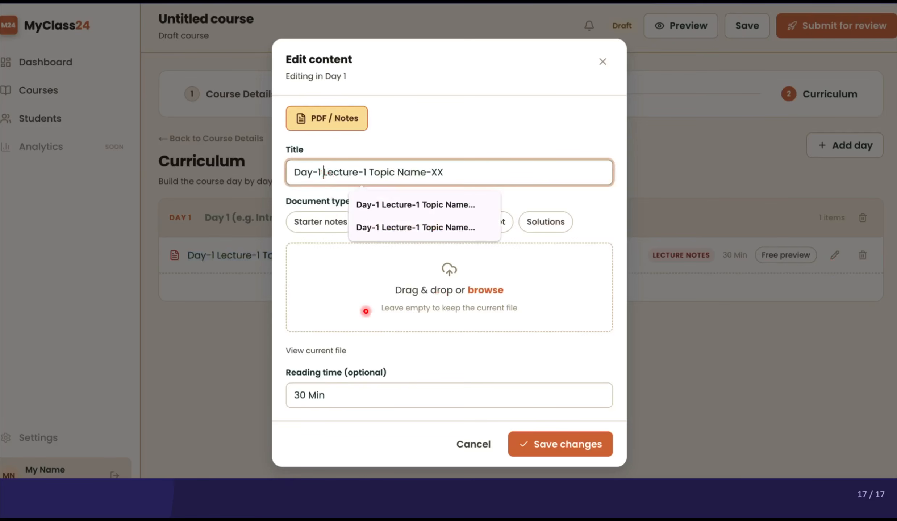
text(Task-1)
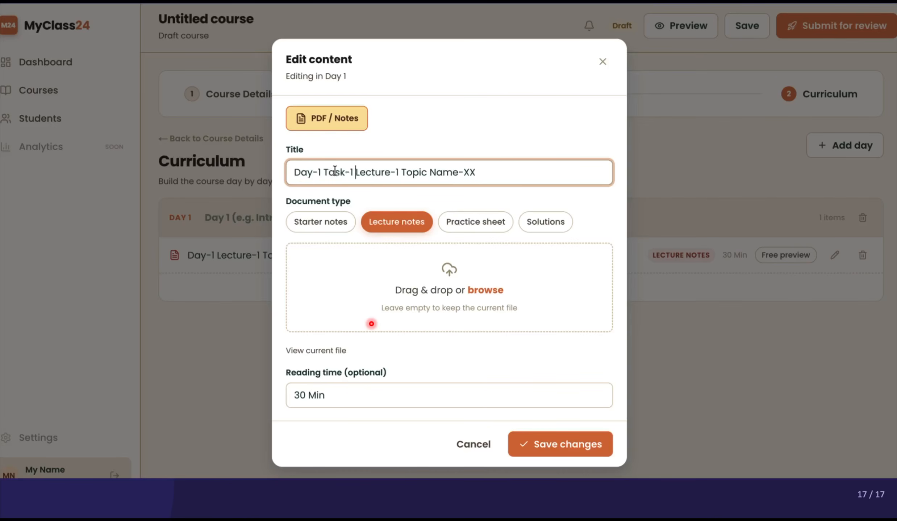
drag(356, 173, 401, 174)
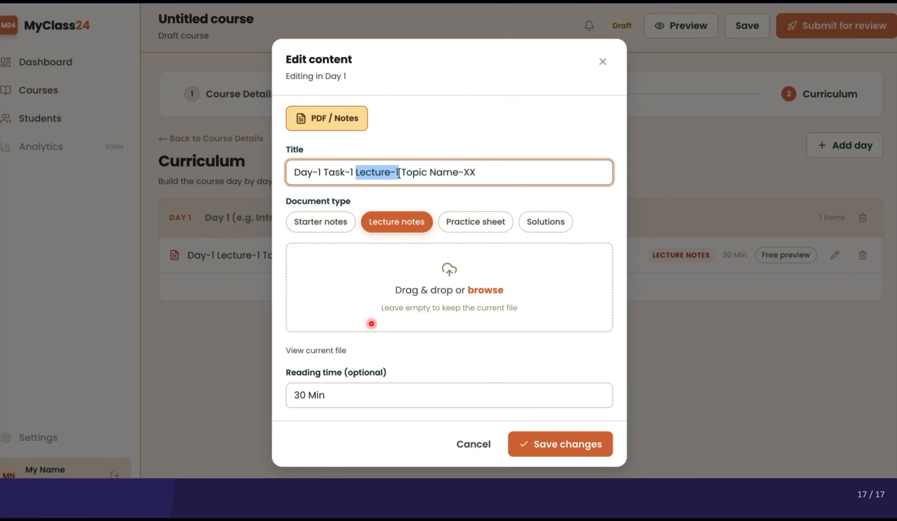
text(The)
text(ory)
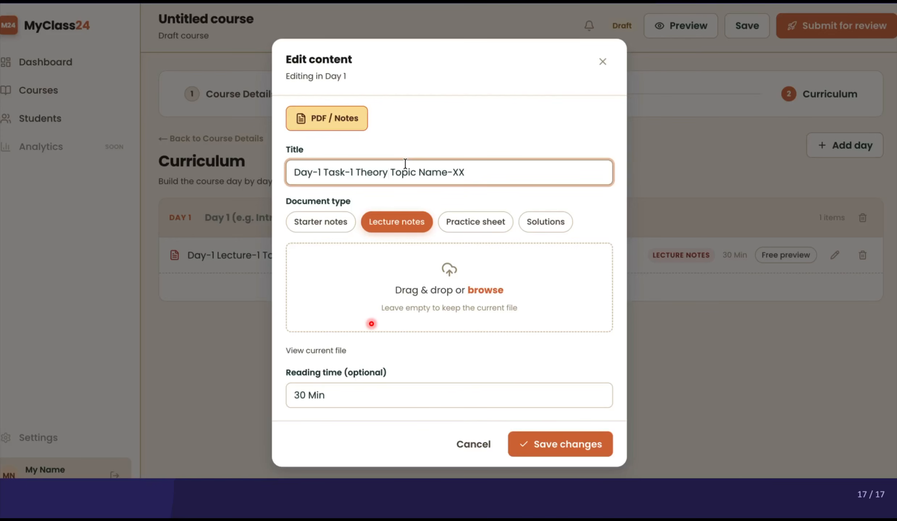
text((Notes)
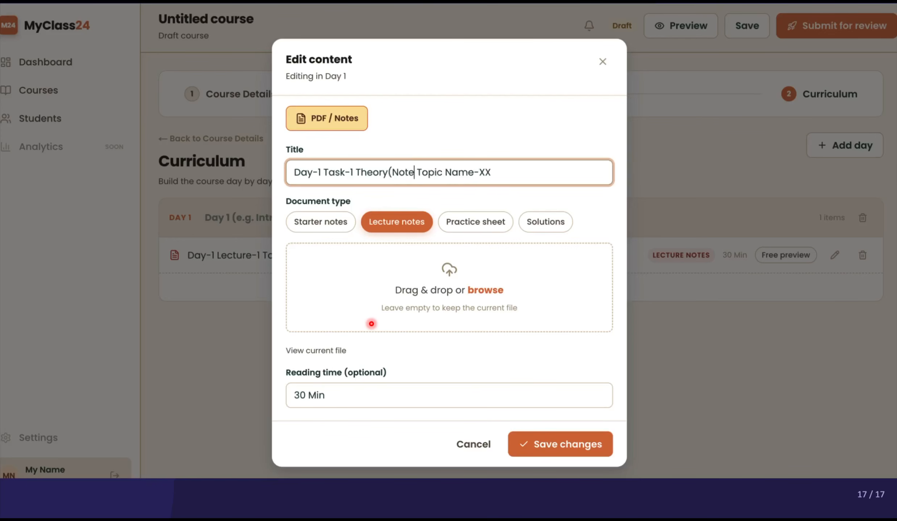
text())
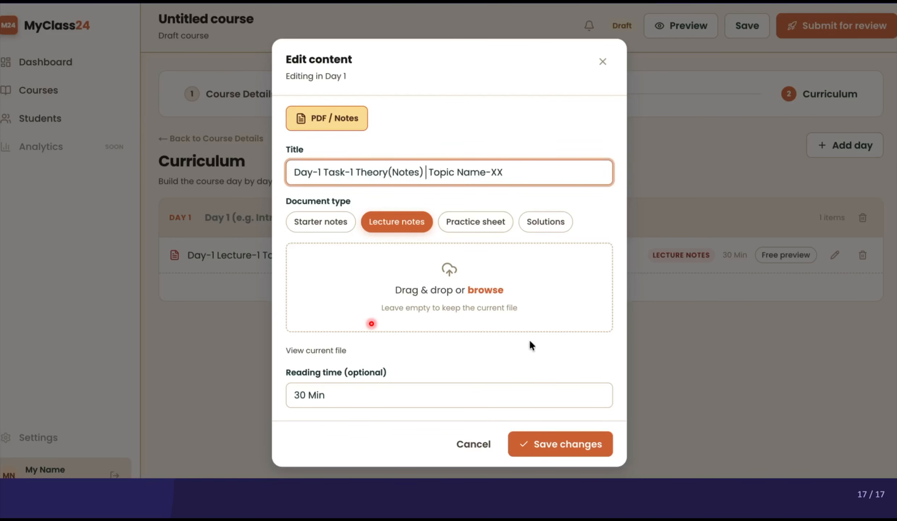
click(537, 441)
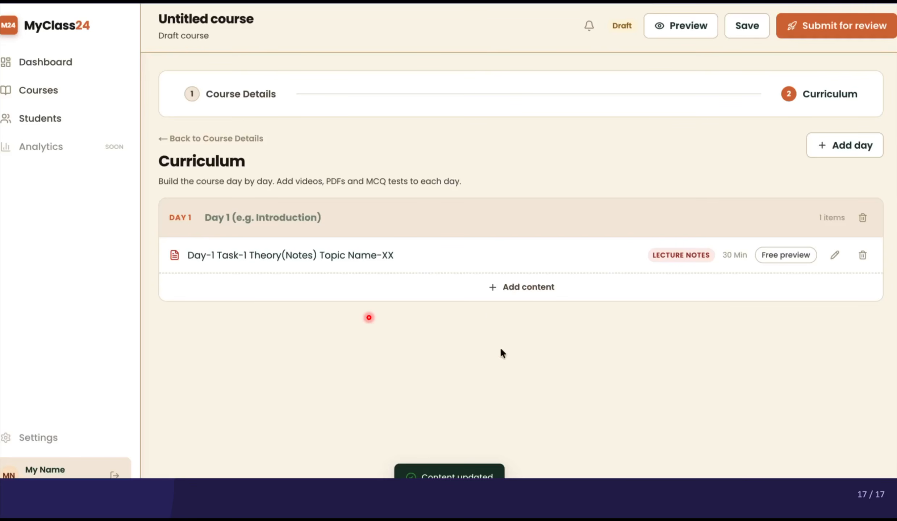
- Start an MCQ Test content item for Day 1 and title it "Task-2 MCQ based Quiz for Day-1"
click(512, 298)
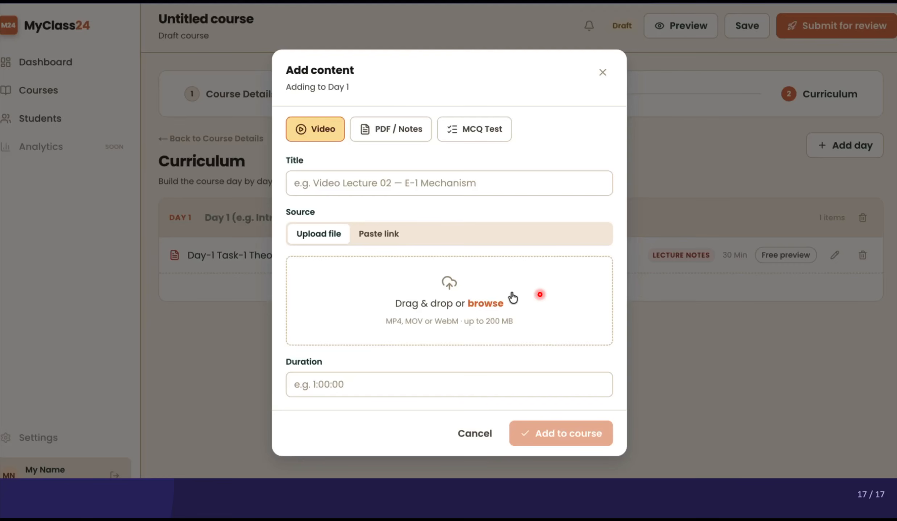
click(486, 142)
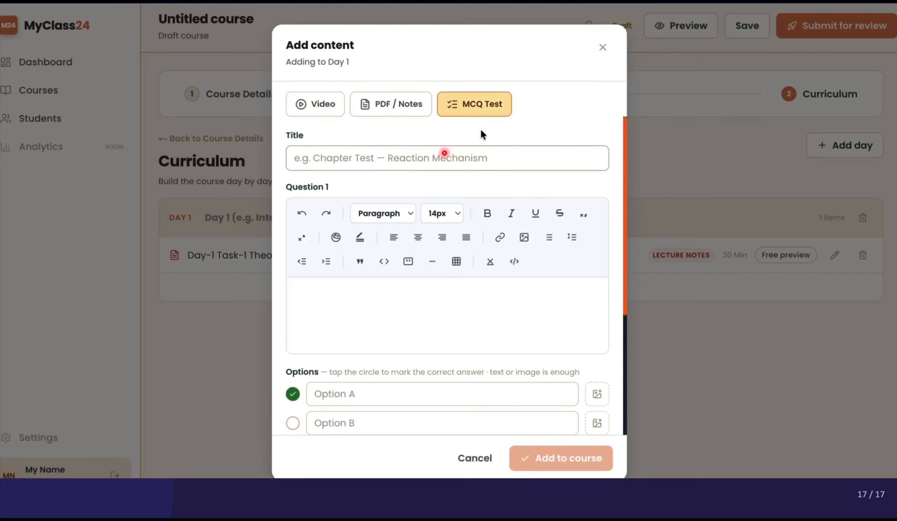
click(367, 166)
text(Tas)
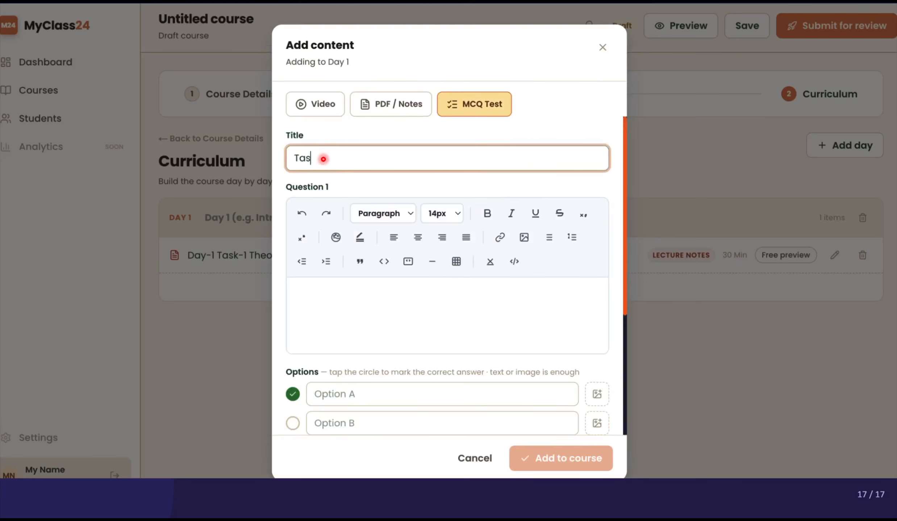
text(k-2 MCQ bas)
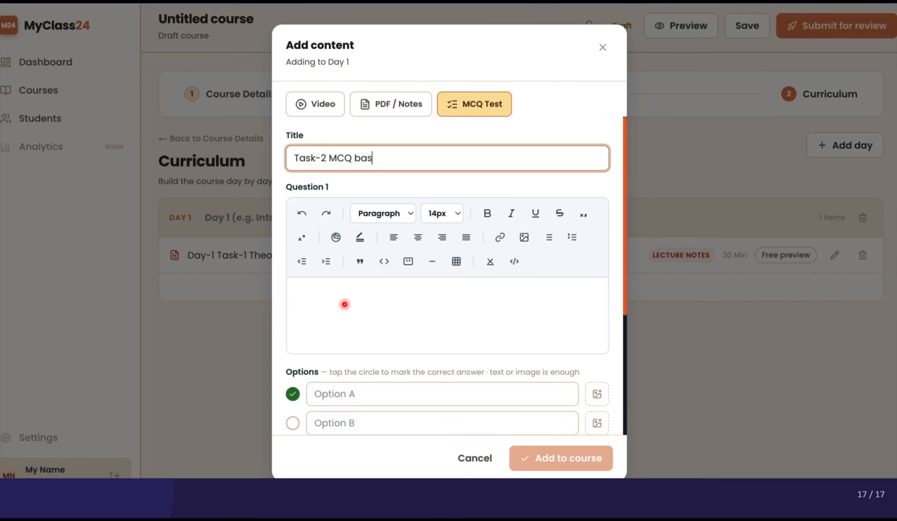
text(ed Quiz for Day-1)
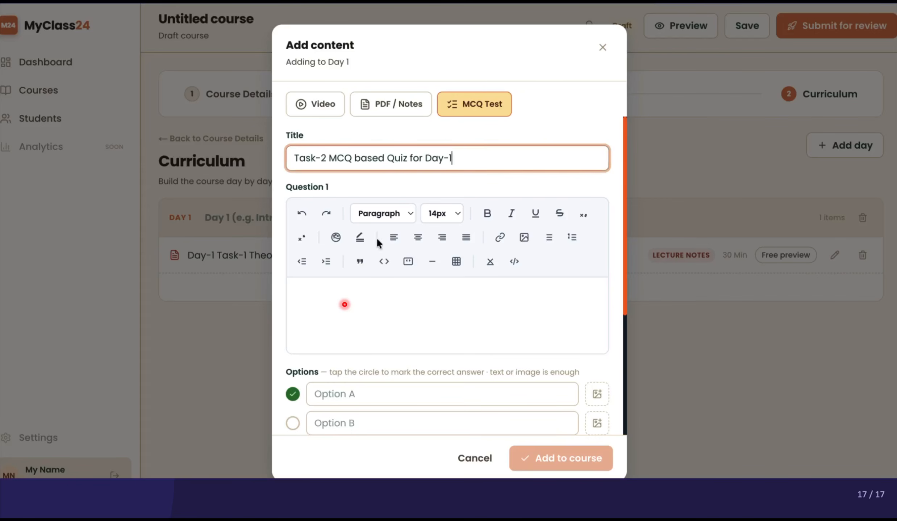
- Enter the first MCQ question's text as "Question-1" with "Abcccccc" on a second line
click(383, 314)
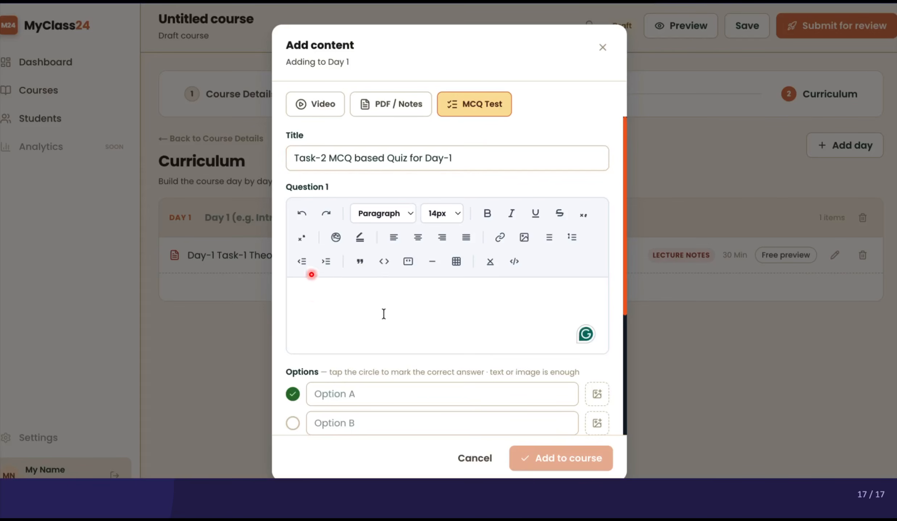
text(Question)
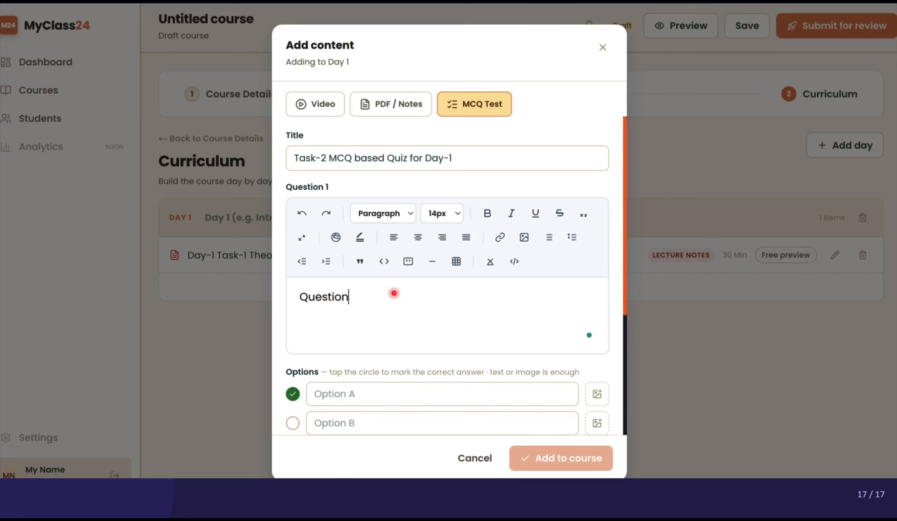
text(-1)
key(Return)
text(A)
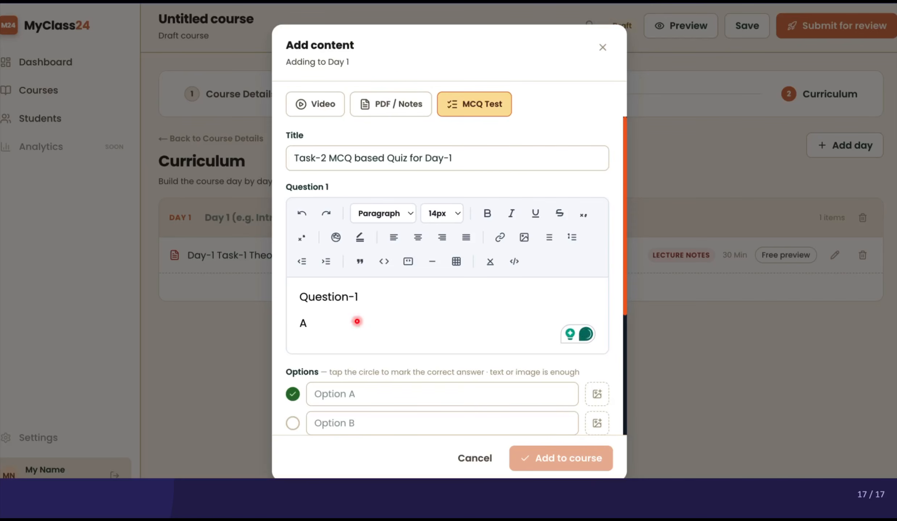
text(bcccccc)
- Fill in the four answer options of Question 1 as "add", "asssd", "addd" and "addd"
scroll(326, 341, down, 3)
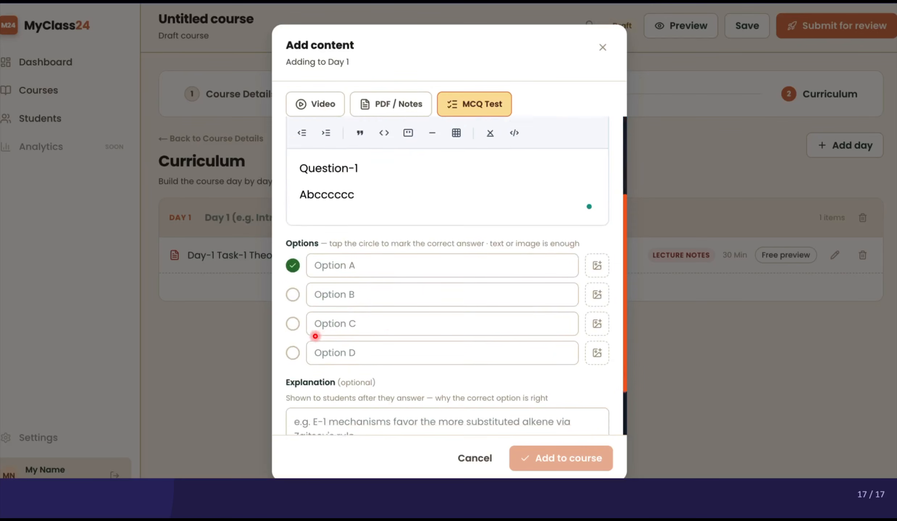
click(398, 256)
text(ad)
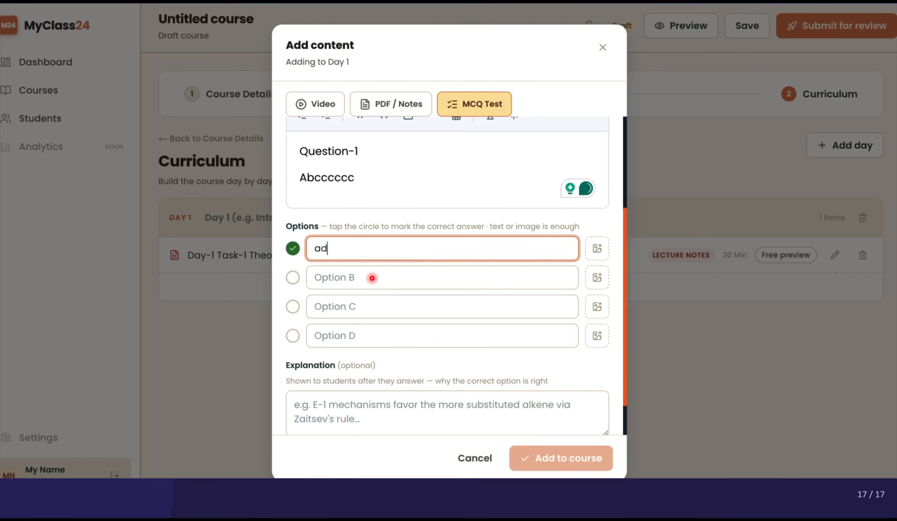
text(d)
click(370, 279)
text(asssd)
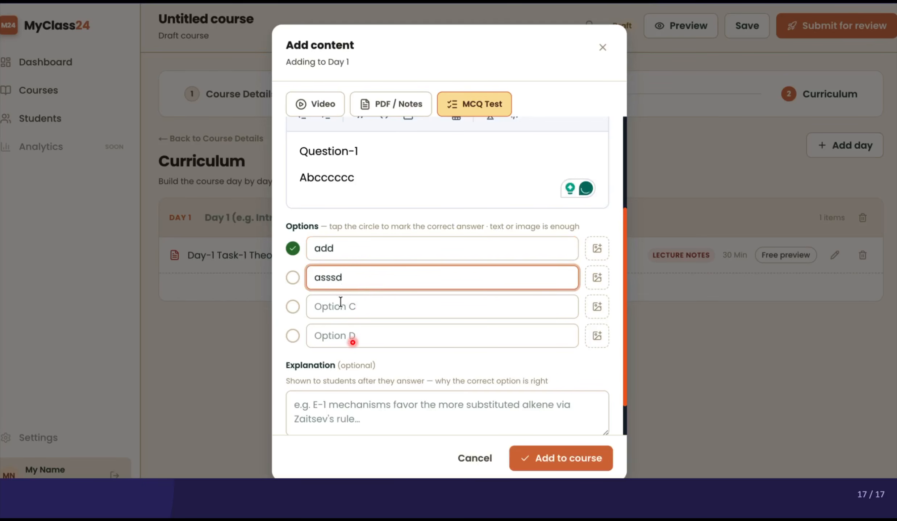
click(340, 306)
text(addd)
click(339, 332)
text(add)
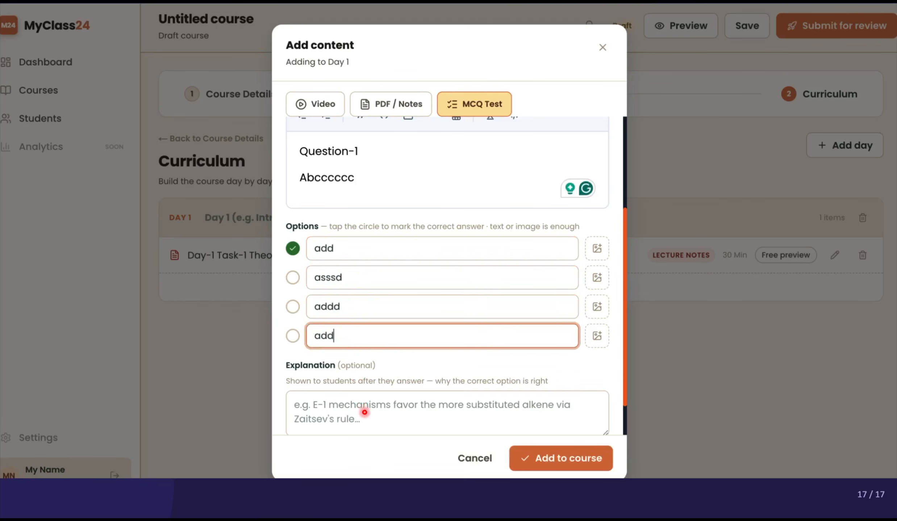
text(d)
- Enter "check the" as the explanation for Question 1 and mark option C as the correct answer
click(338, 405)
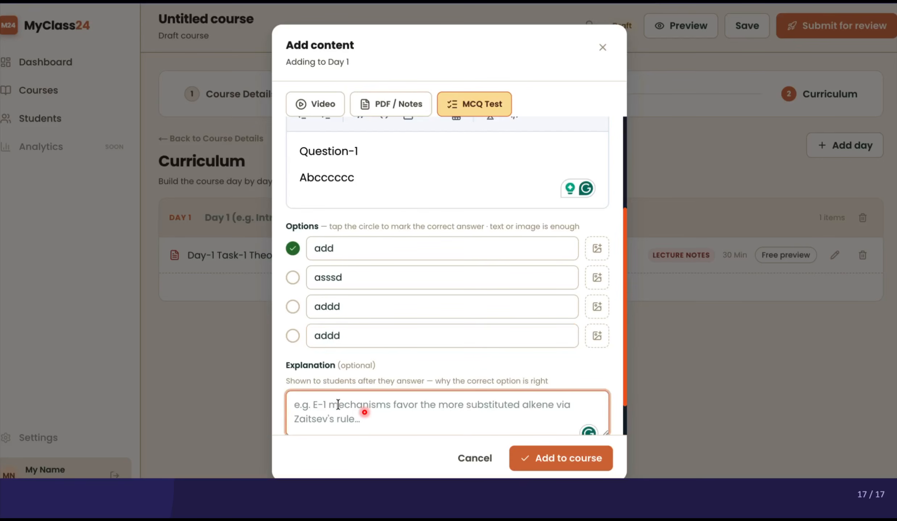
text(check the)
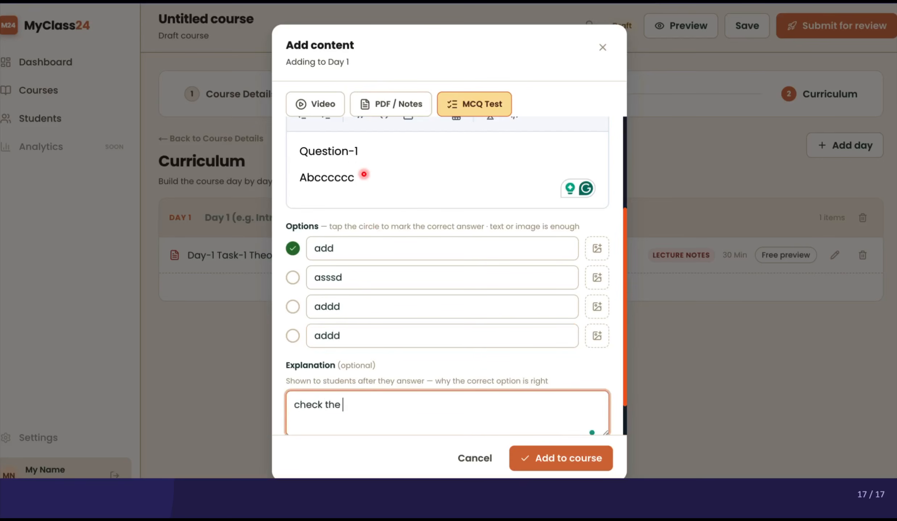
scroll(350, 364, down, 1)
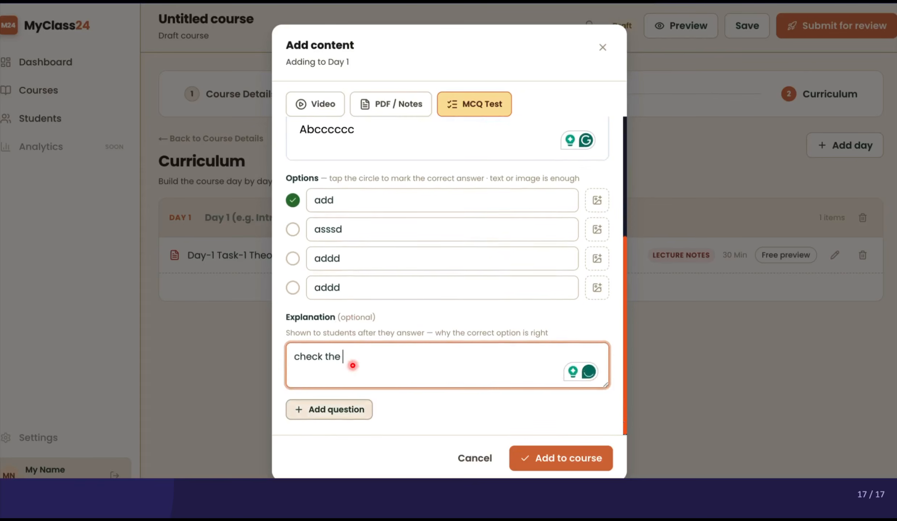
scroll(352, 223, up, 2)
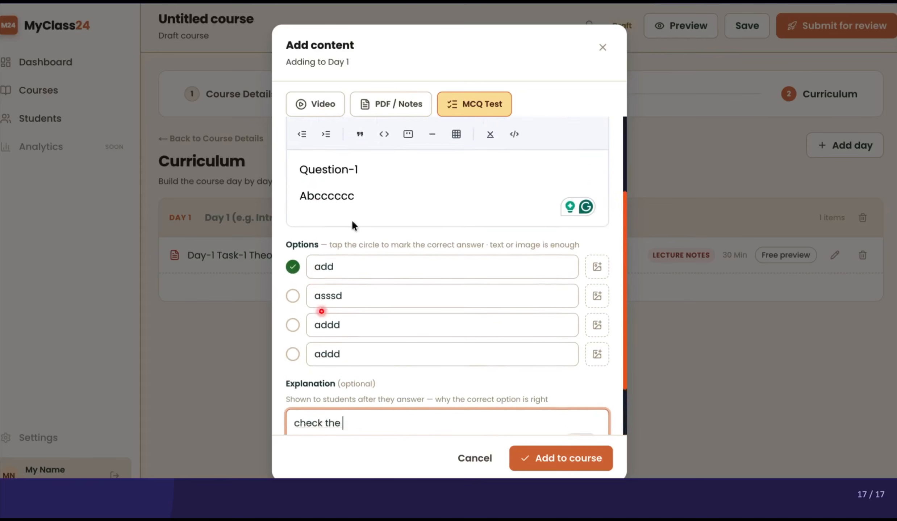
scroll(352, 224, down, 1)
click(293, 303)
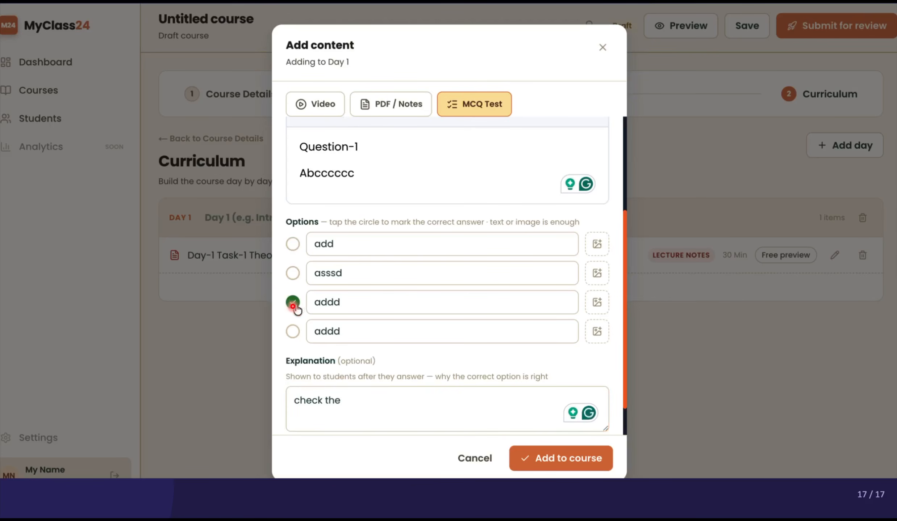
click(360, 310)
scroll(456, 280, up, 3)
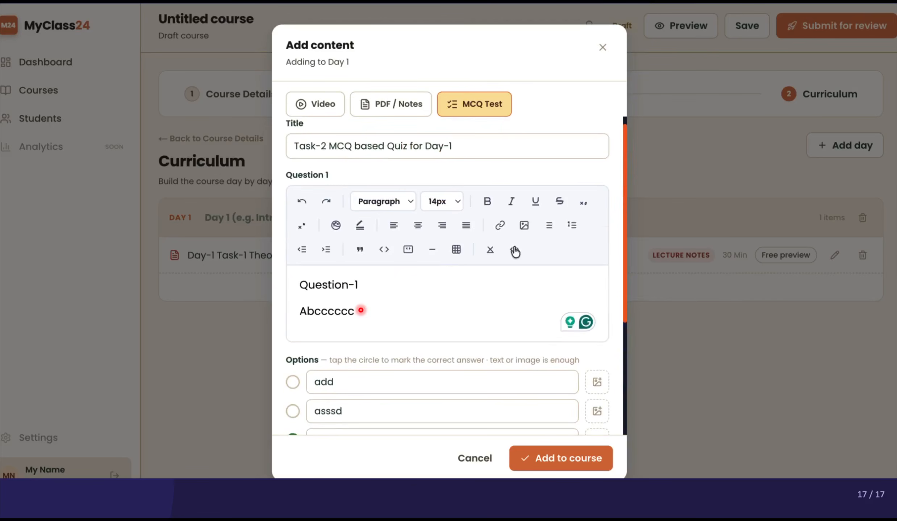
click(524, 226)
click(780, 386)
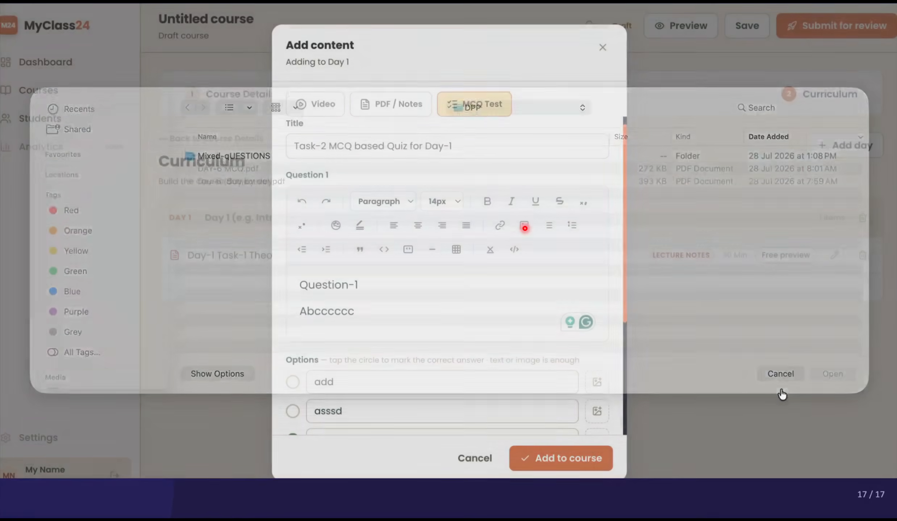
- Add the completed first question to the MCQ test and add the test to the Day 1 course content
scroll(468, 274, down, 4)
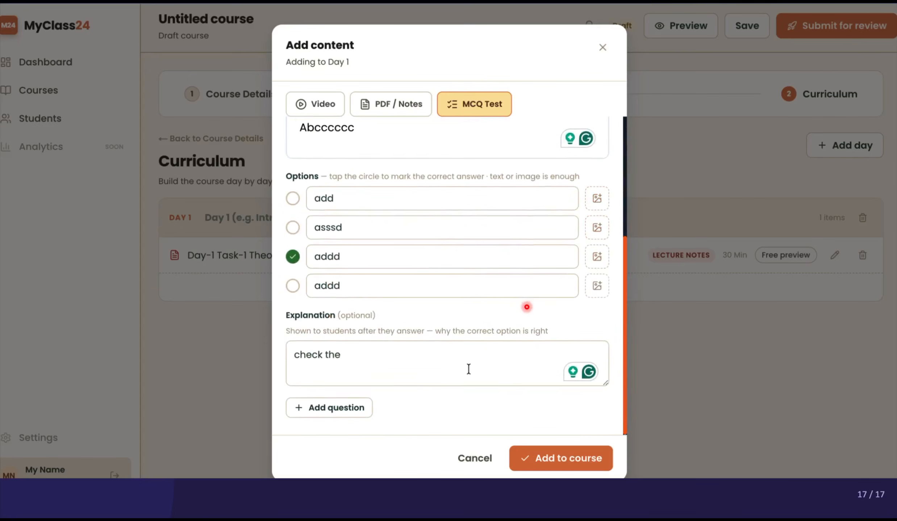
click(337, 414)
scroll(372, 274, up, 3)
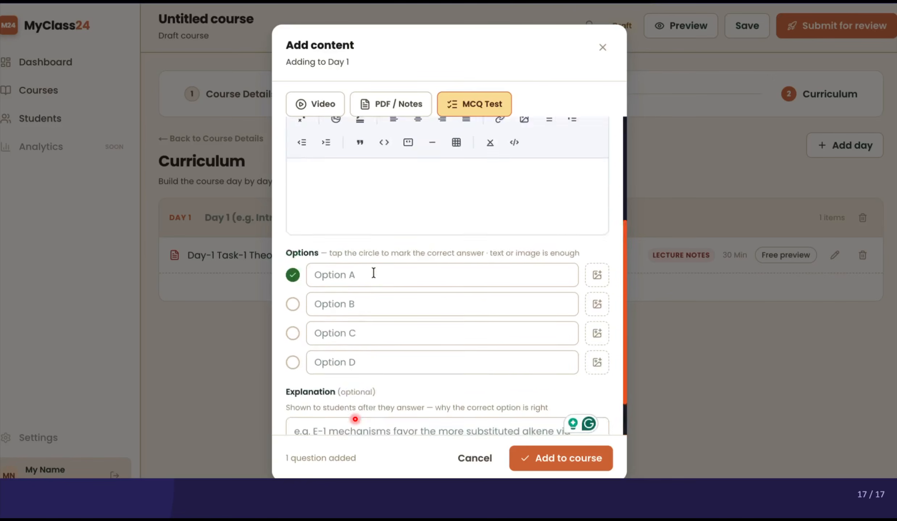
scroll(372, 272, down, 3)
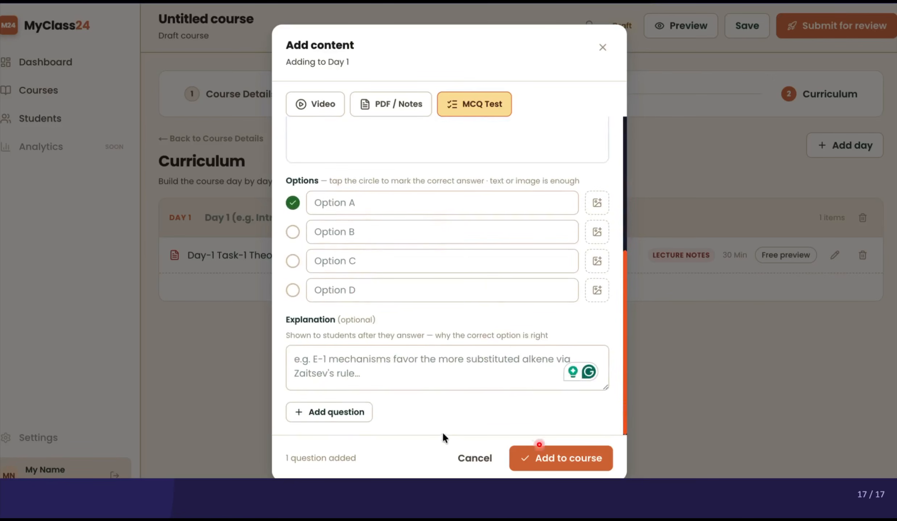
click(547, 457)
scroll(482, 296, up, 3)
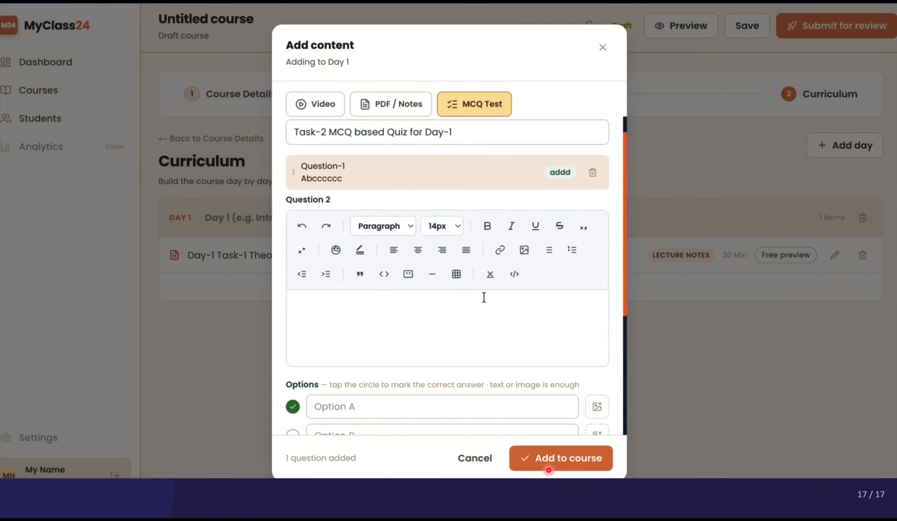
scroll(485, 302, down, 3)
click(531, 463)
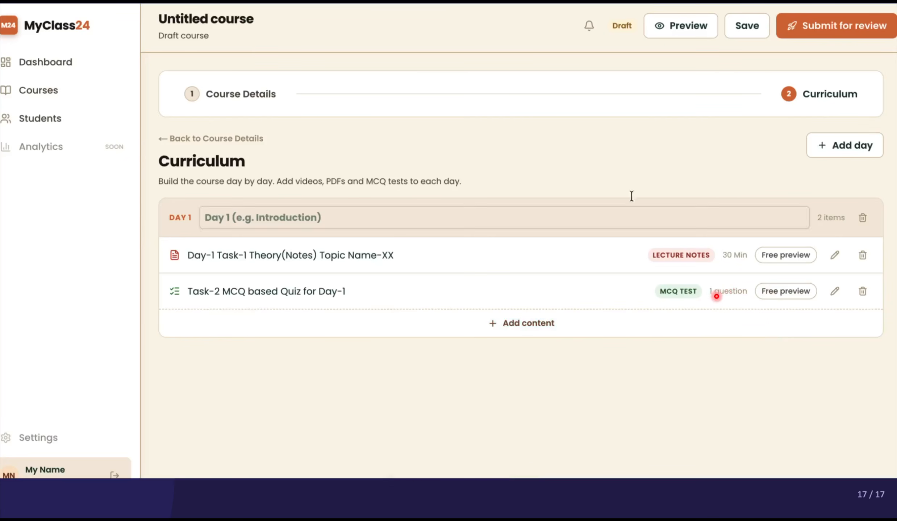
- Add a second day to the curriculum and title Day 1 "Day-1 Topic covered - xxx"
click(837, 147)
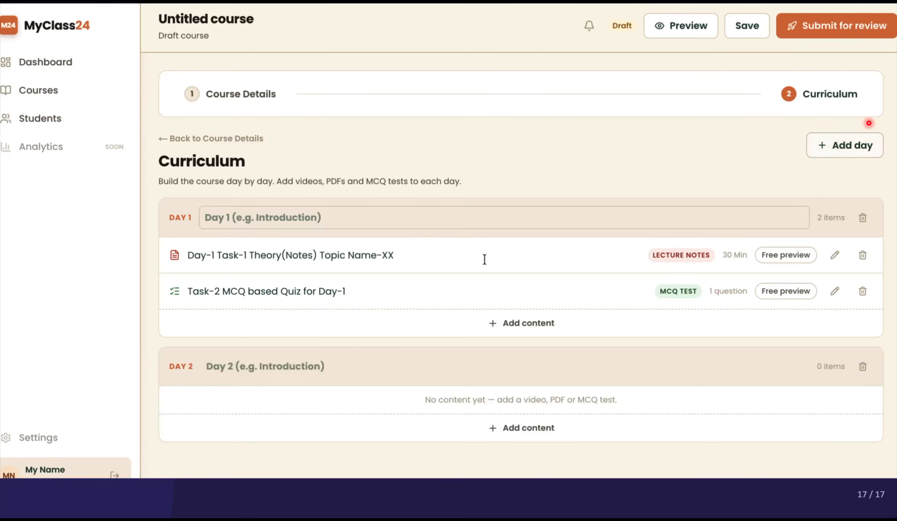
click(212, 217)
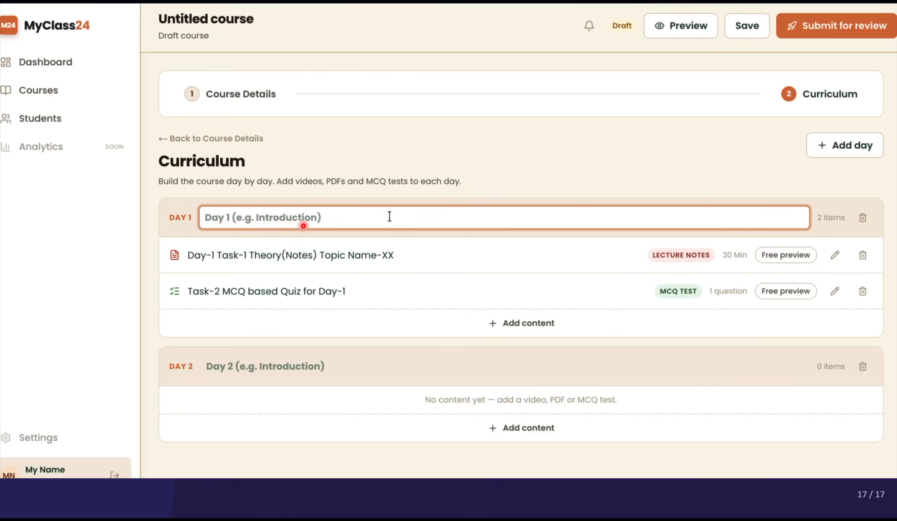
text(Day-1)
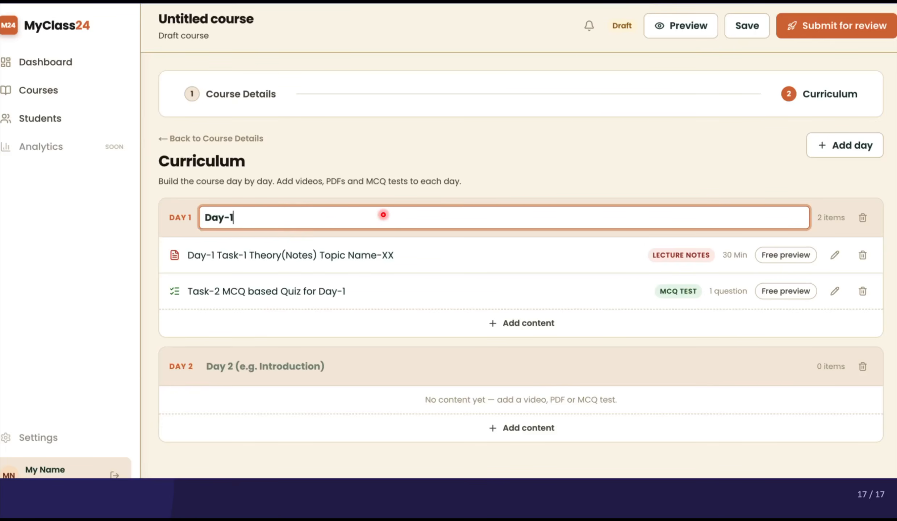
text( Topic covered )
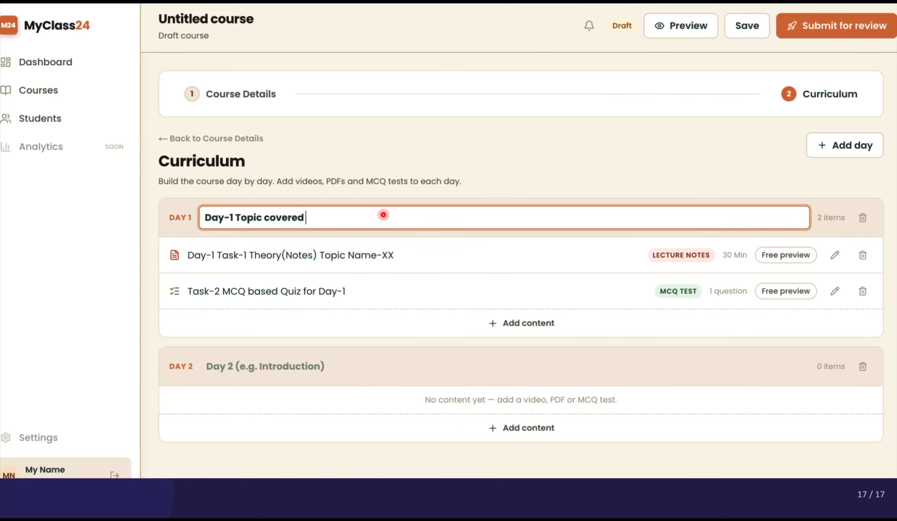
text(- xxx)
click(291, 368)
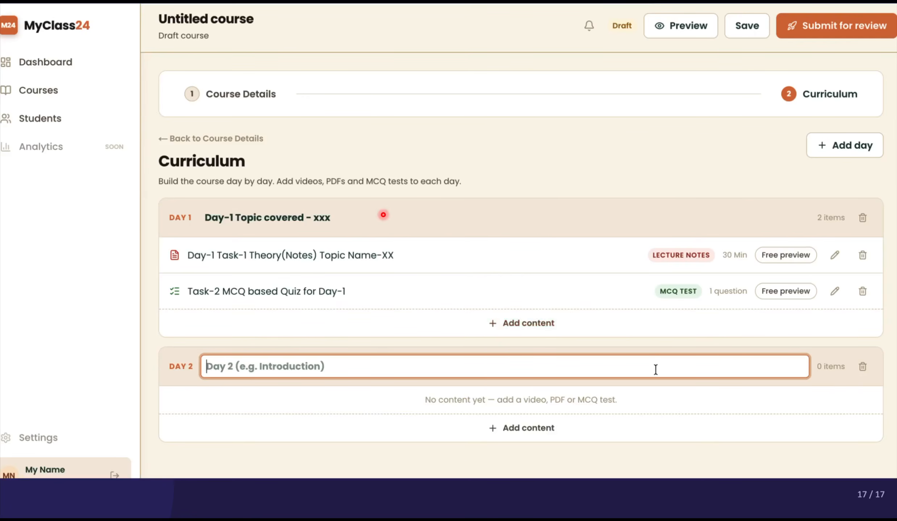
- Try to submit the draft course for review
click(819, 28)
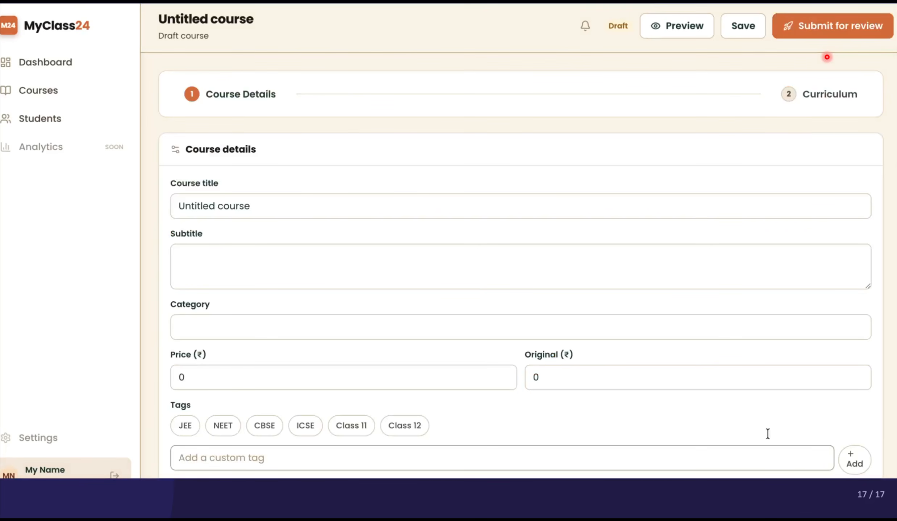